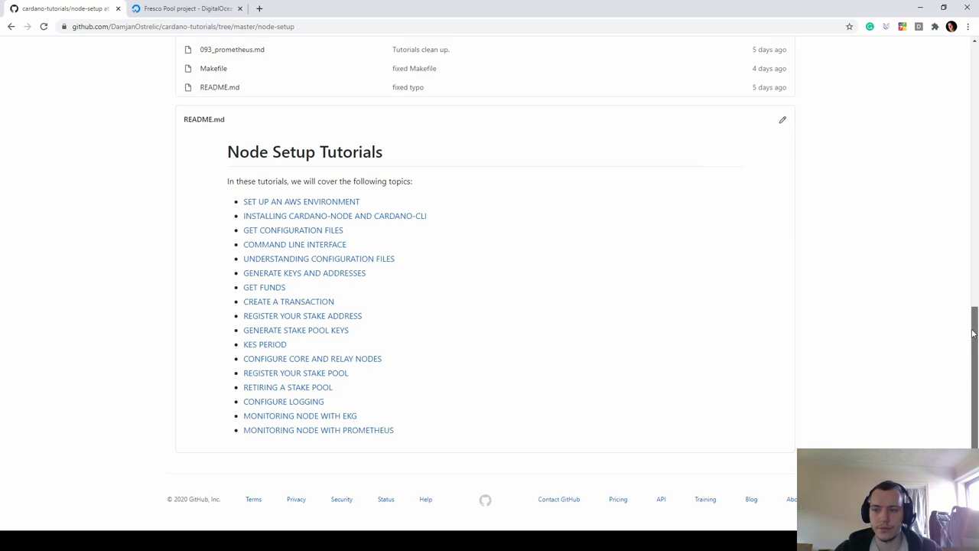
- Switch to the DigitalOcean Fresco Pool project and start creating a new Droplet
left_click_drag(977, 341, 967, 102)
left_click_drag(977, 140, 974, 90)
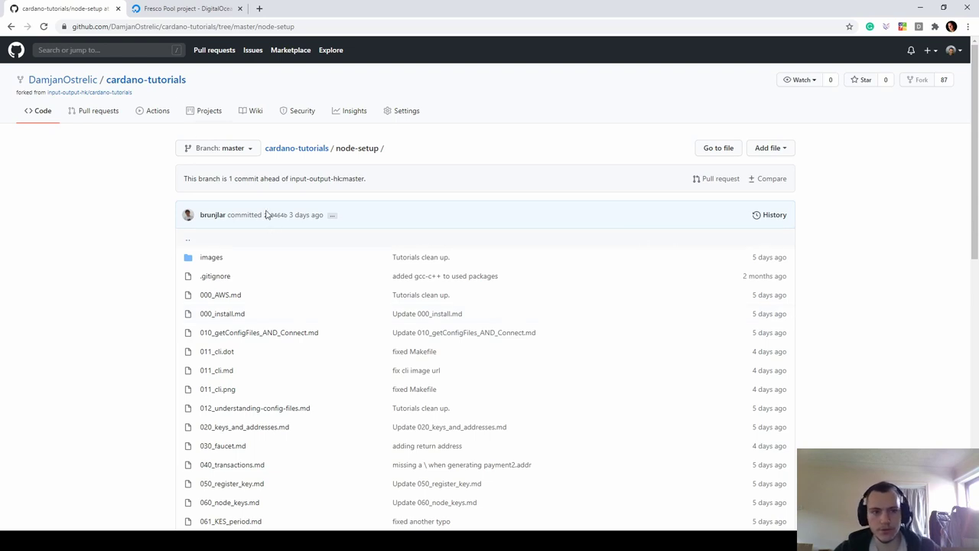
left_click(208, 13)
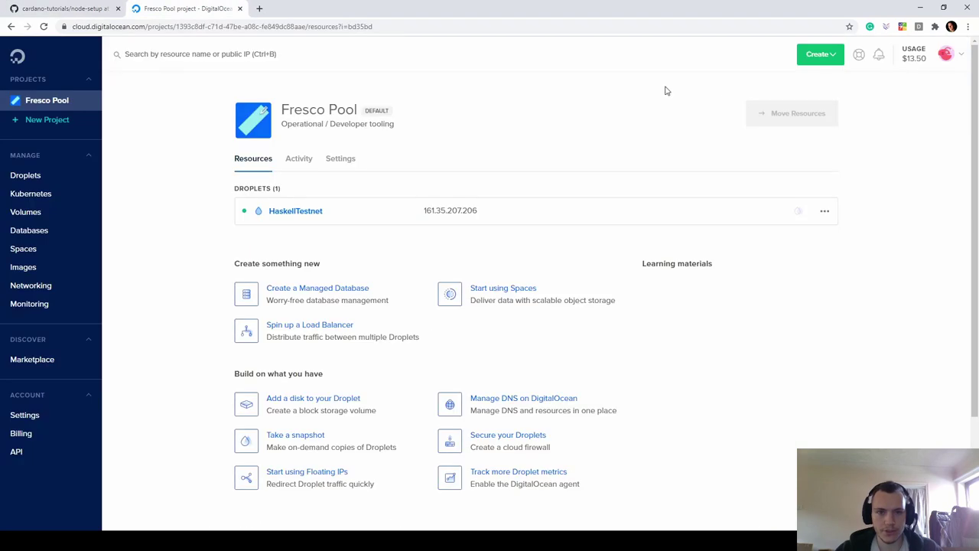
left_click(836, 58)
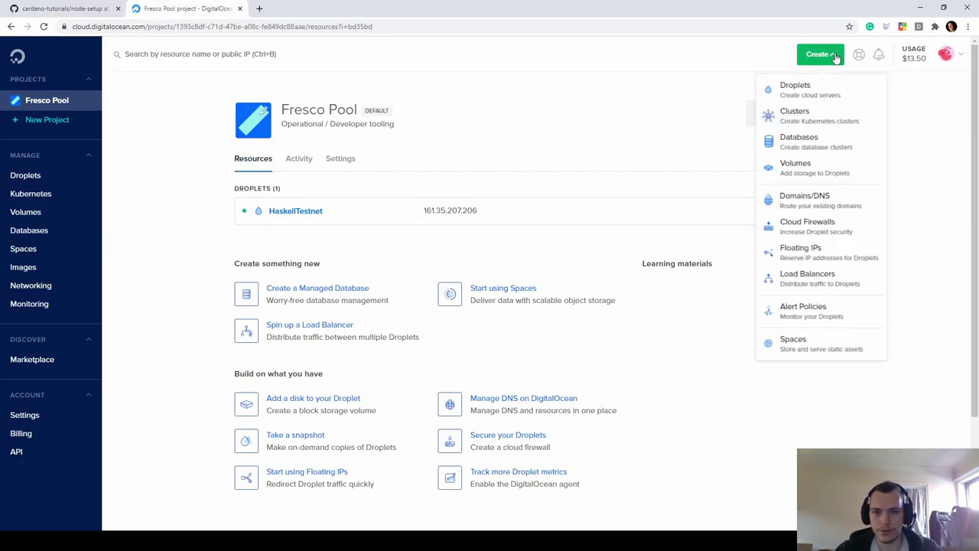
left_click(808, 96)
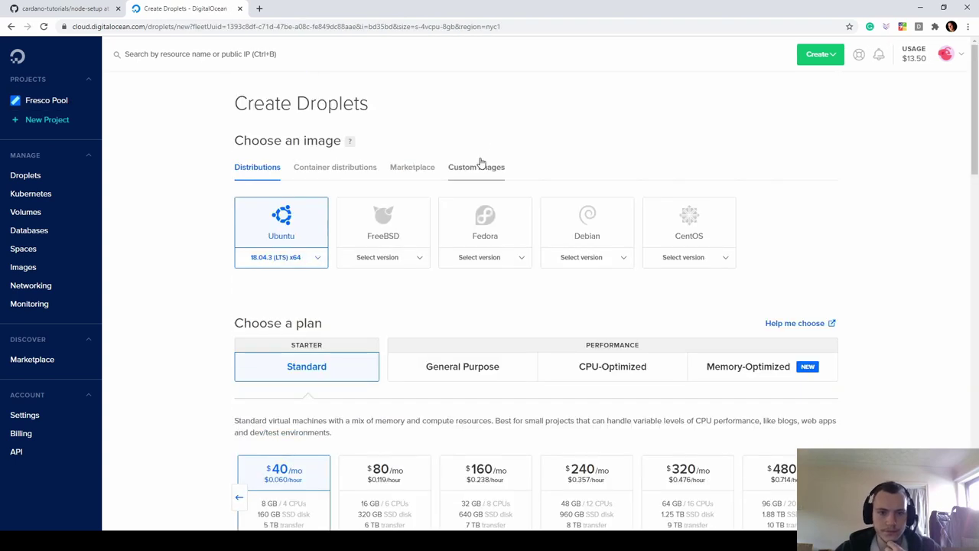
- Choose the $20/mo Standard plan with 4 GB and 2 CPUs, and the London datacenter region for the Droplet
scroll(481, 163, "down", 2)
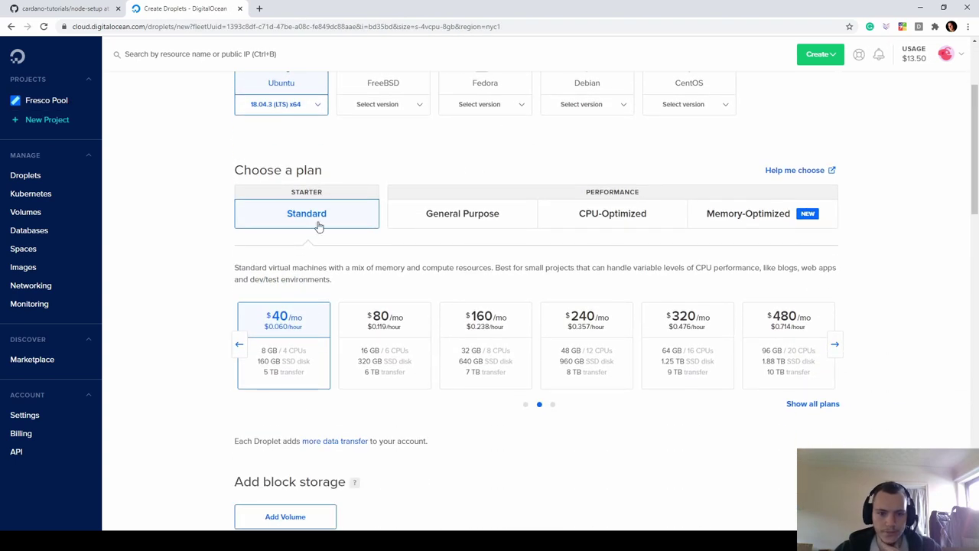
left_click(239, 344)
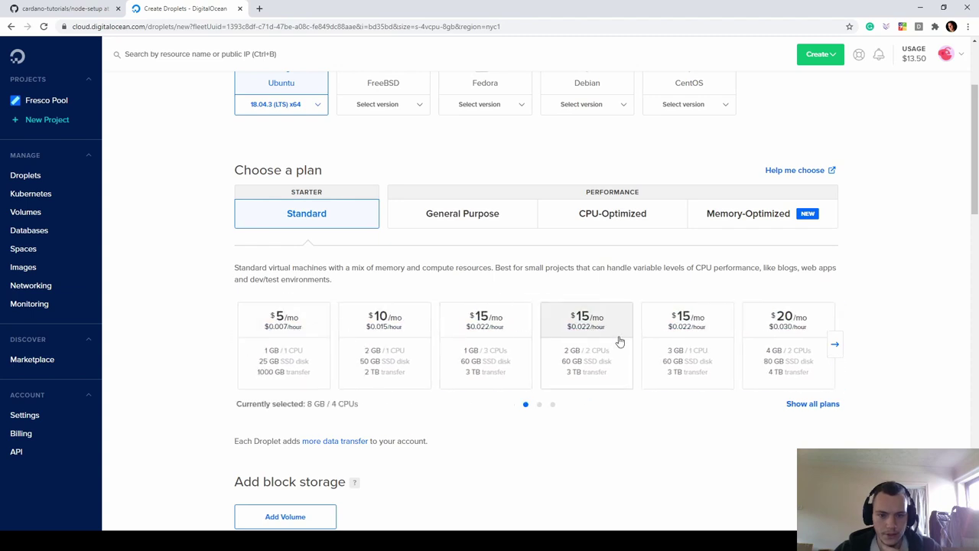
left_click(765, 350)
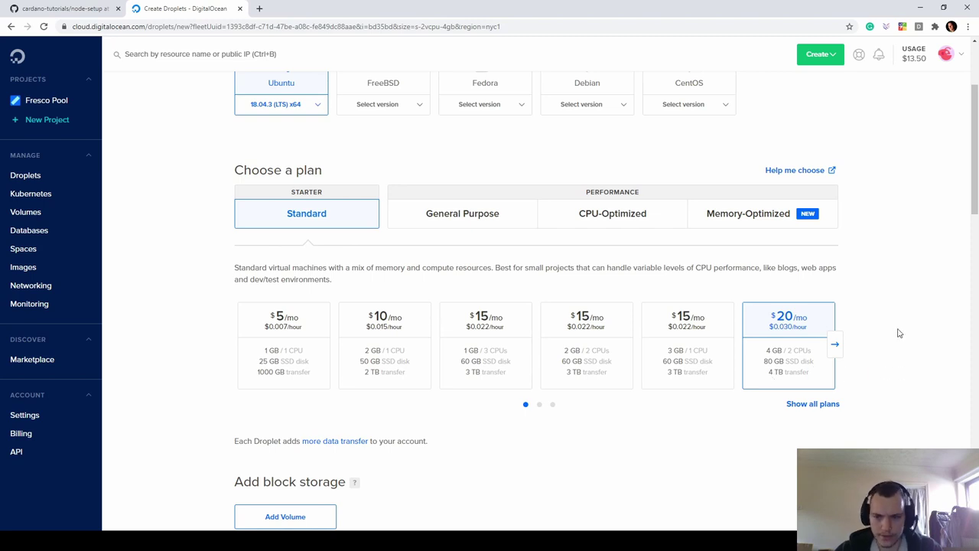
left_click_drag(976, 140, 974, 227)
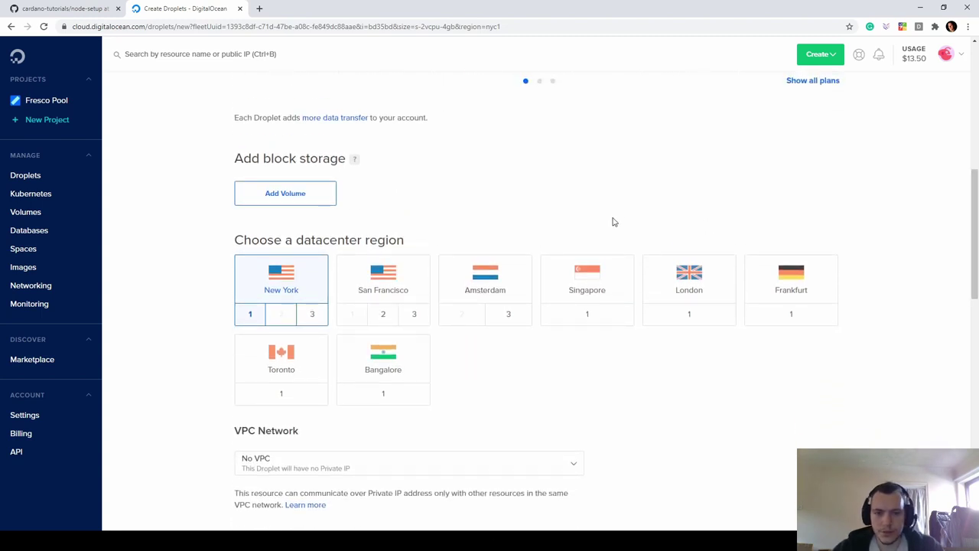
left_click(705, 324)
- Enable the additional Monitoring option for the Droplet, leaving IPv6 and User data off
scroll(706, 342, "down", 3)
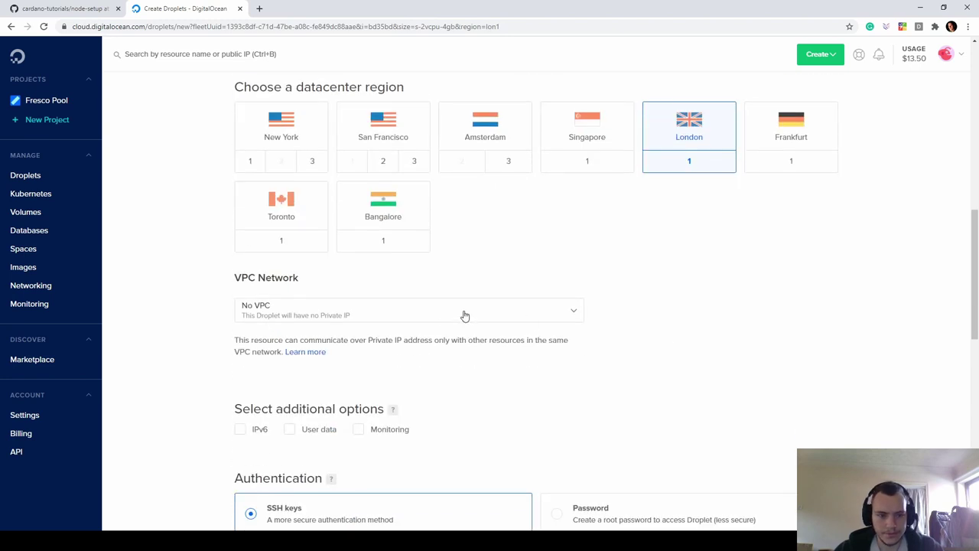
scroll(490, 317, "down", 1)
scroll(522, 318, "down", 1)
scroll(498, 214, "down", 1)
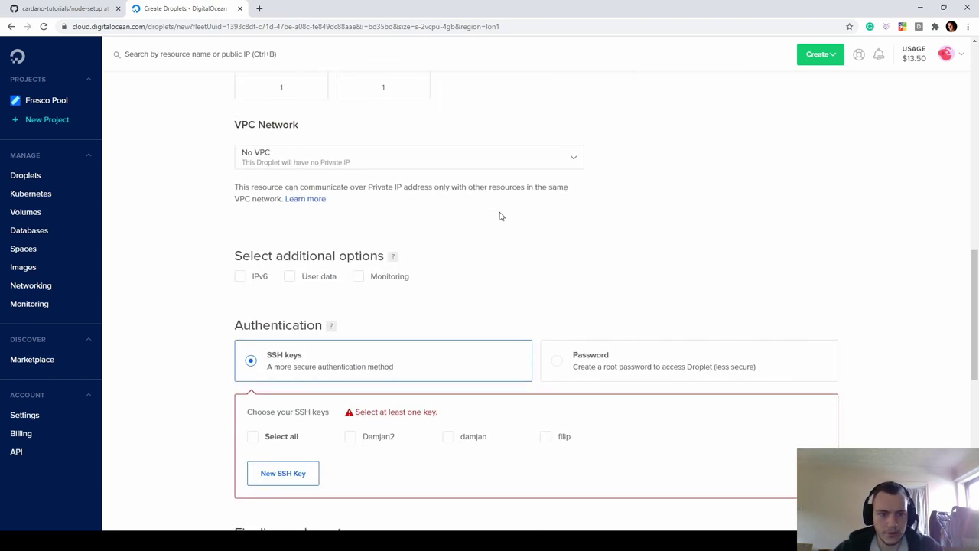
scroll(504, 225, "down", 1)
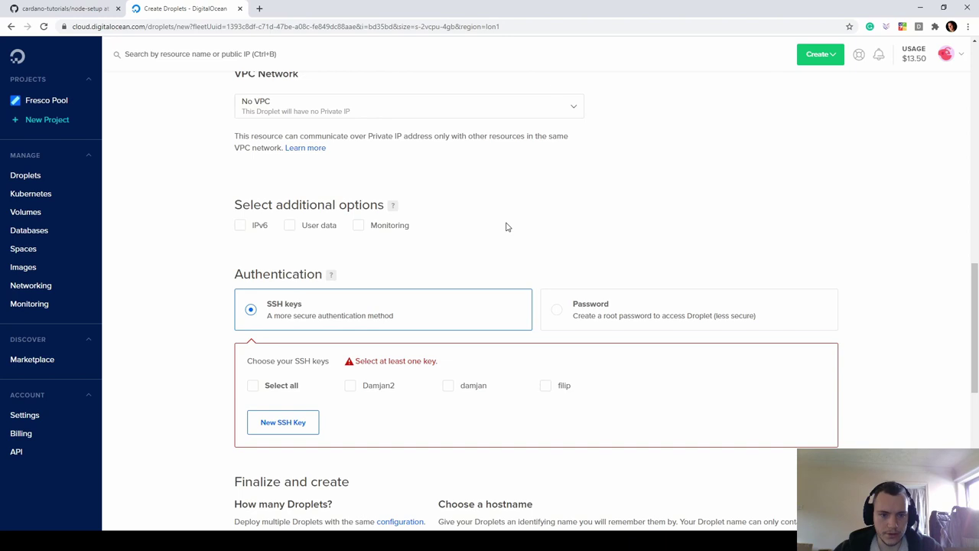
left_click(359, 226)
scroll(496, 256, "down", 1)
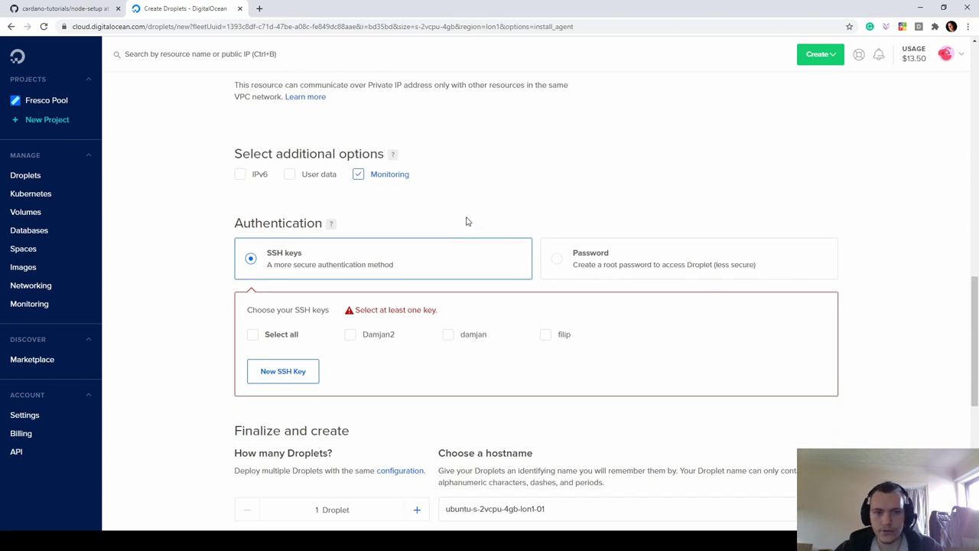
left_click(291, 176)
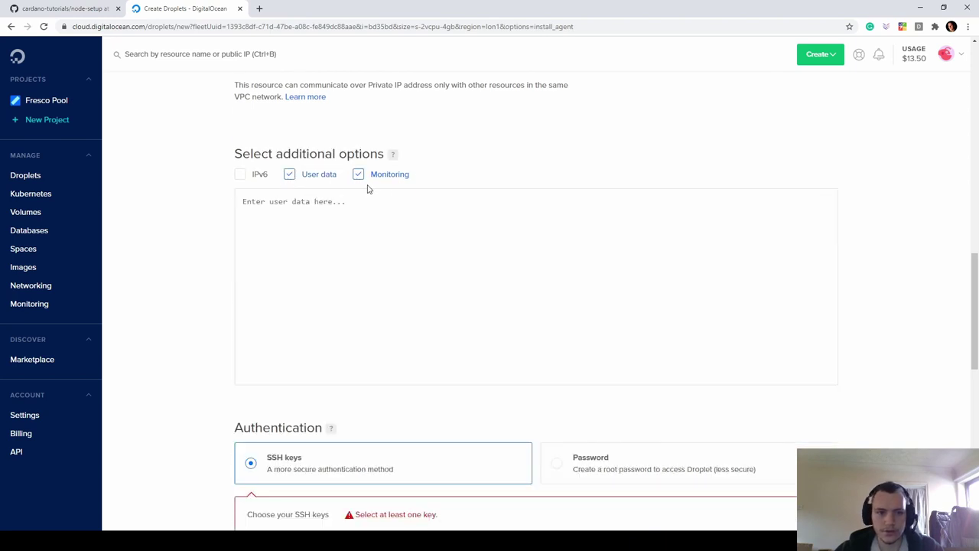
left_click(298, 177)
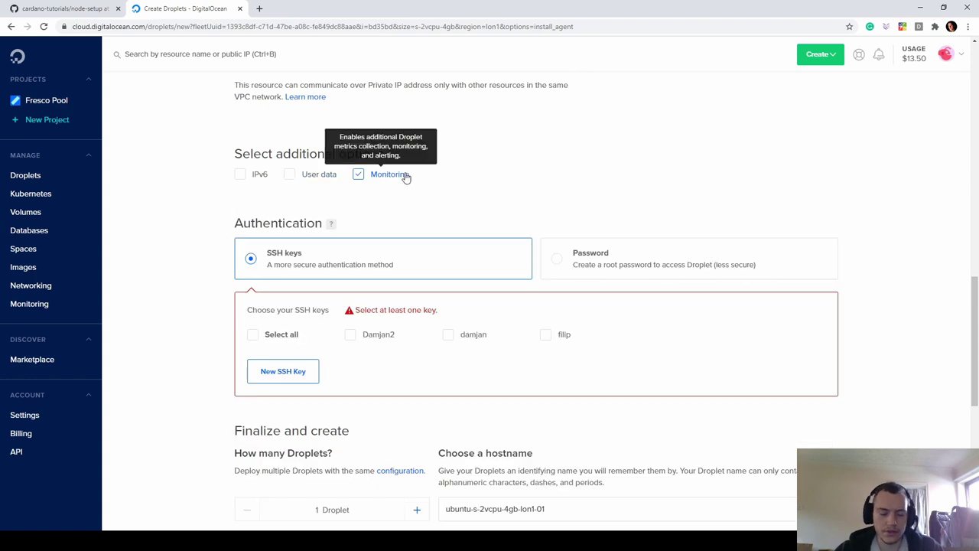
- Select the first two saved SSH keys for the Droplet's SSH key authentication
scroll(520, 191, "down", 1)
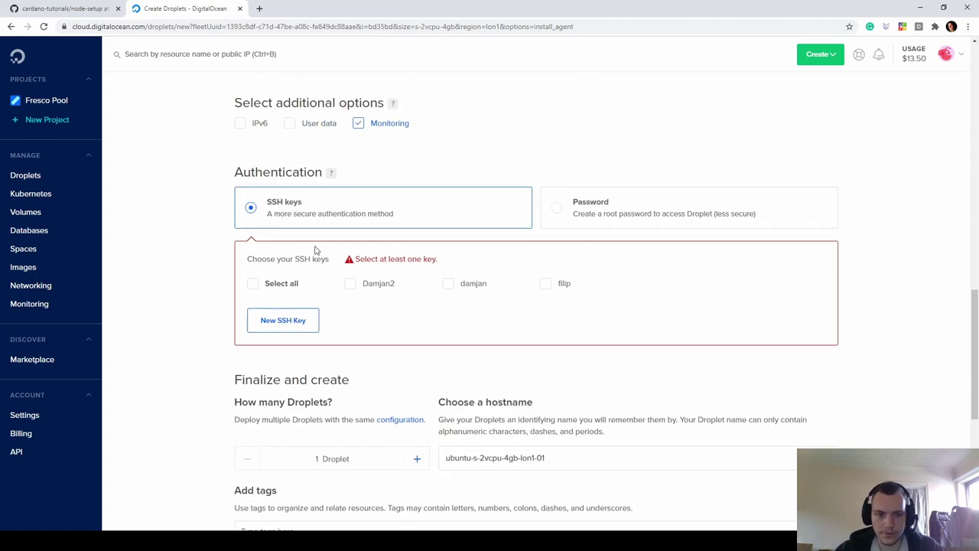
left_click(351, 286)
left_click(448, 285)
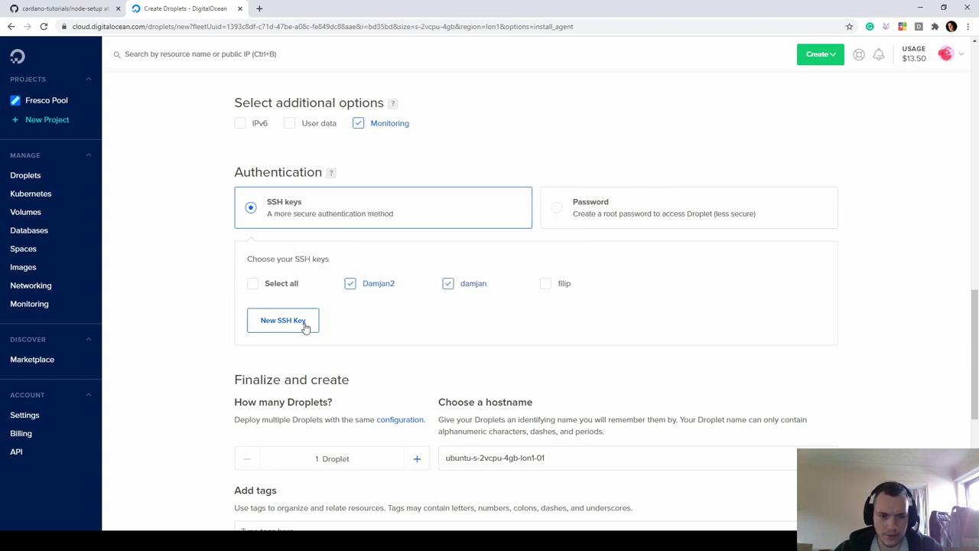
- Replace the Droplet's default hostname with shelley-testnet-pool
scroll(230, 325, "down", 2)
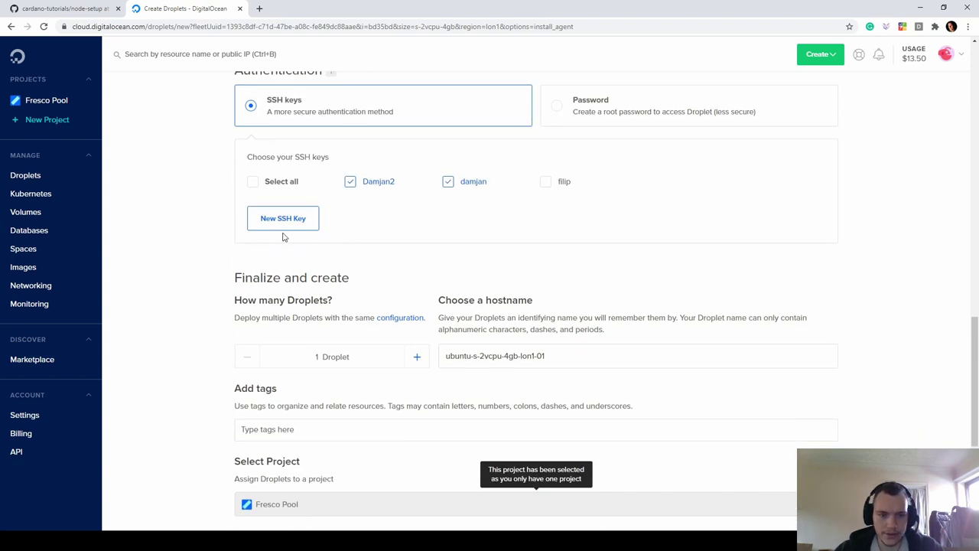
scroll(879, 309, "down", 1)
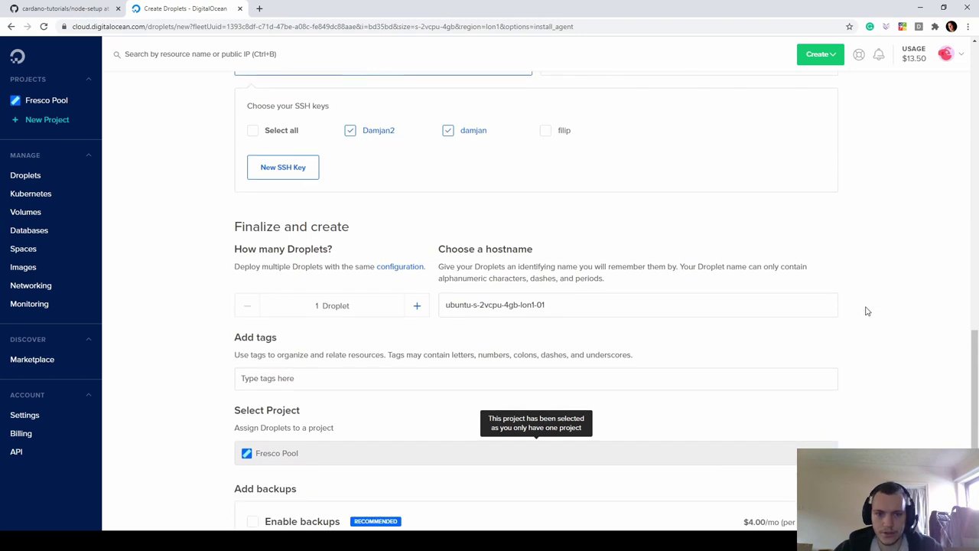
scroll(857, 307, "down", 1)
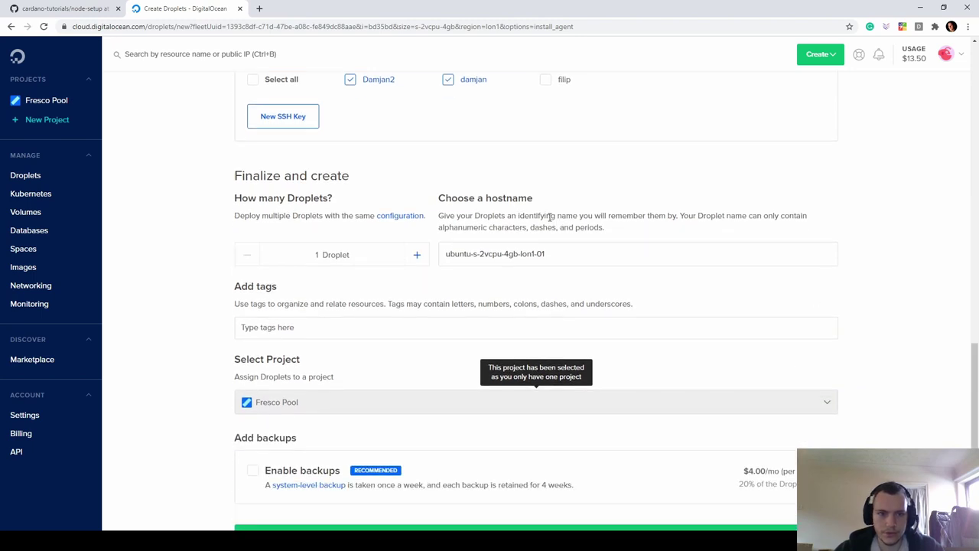
scroll(975, 338, "up", 1)
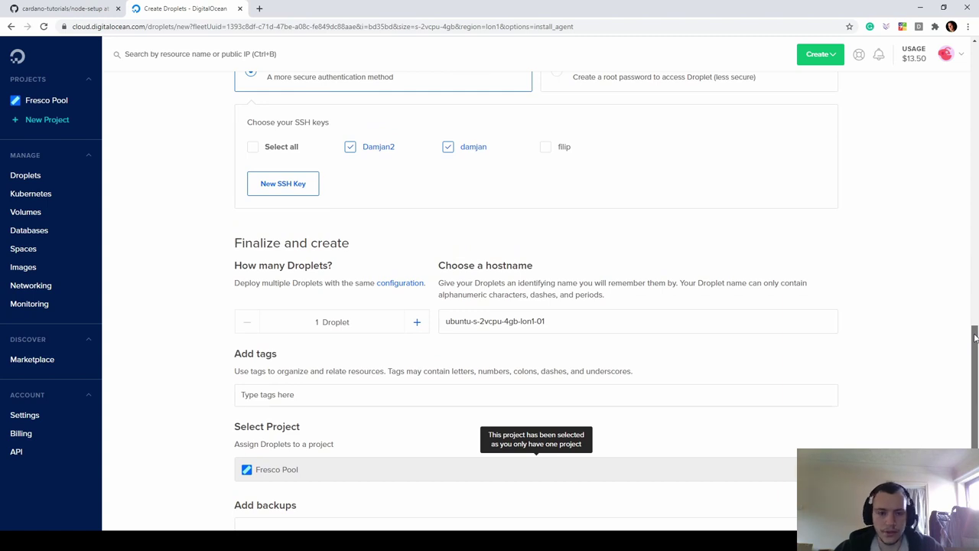
left_click_drag(974, 338, 975, 368)
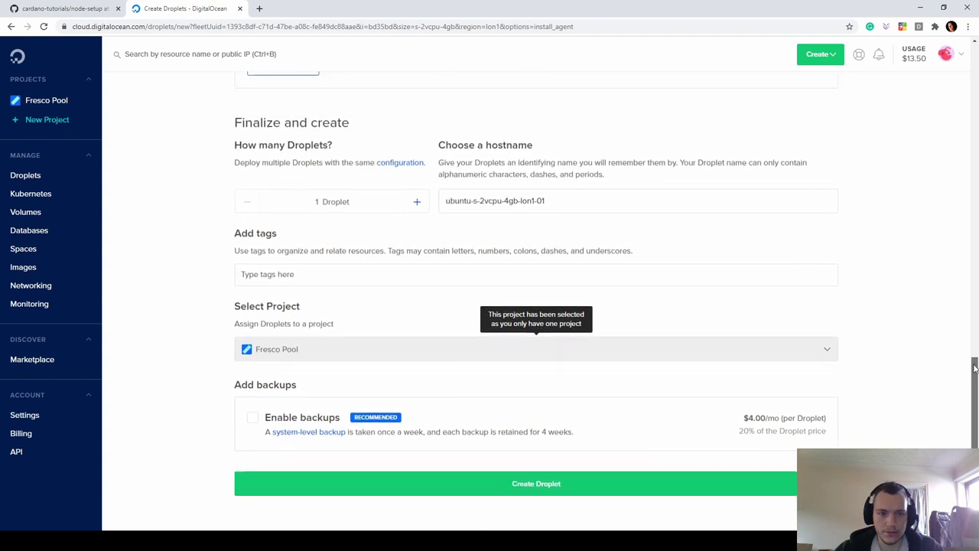
scroll(548, 264, "up", 1)
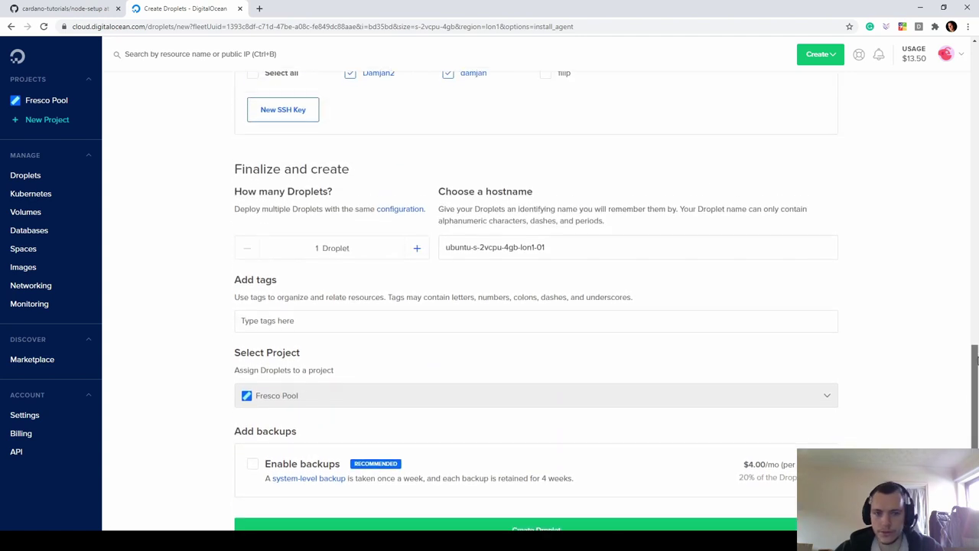
left_click(556, 254)
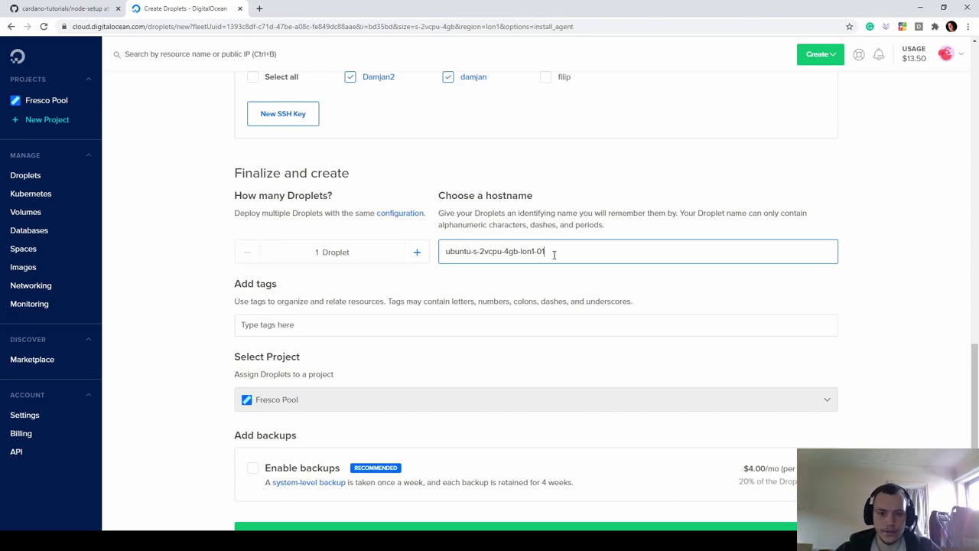
left_click_drag(557, 253, 397, 256)
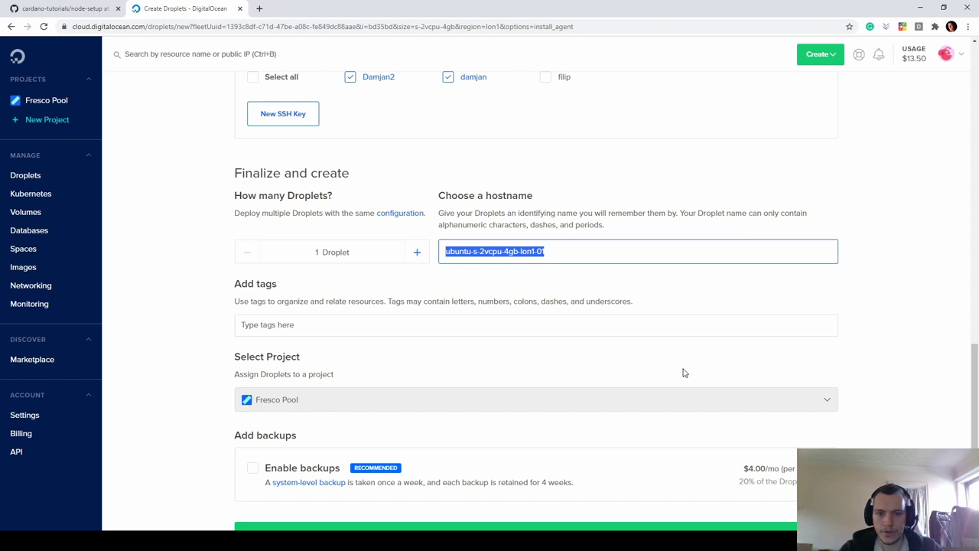
type("She")
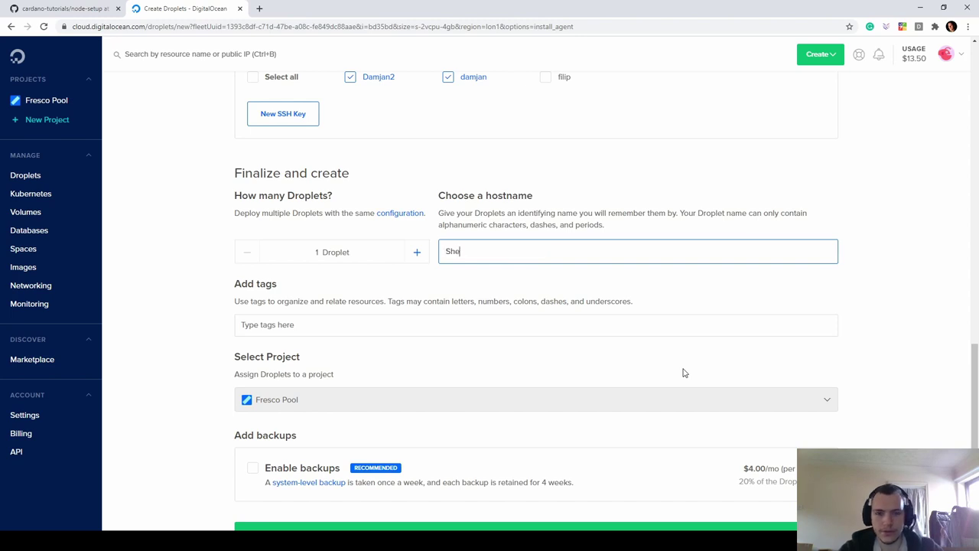
type("lley-")
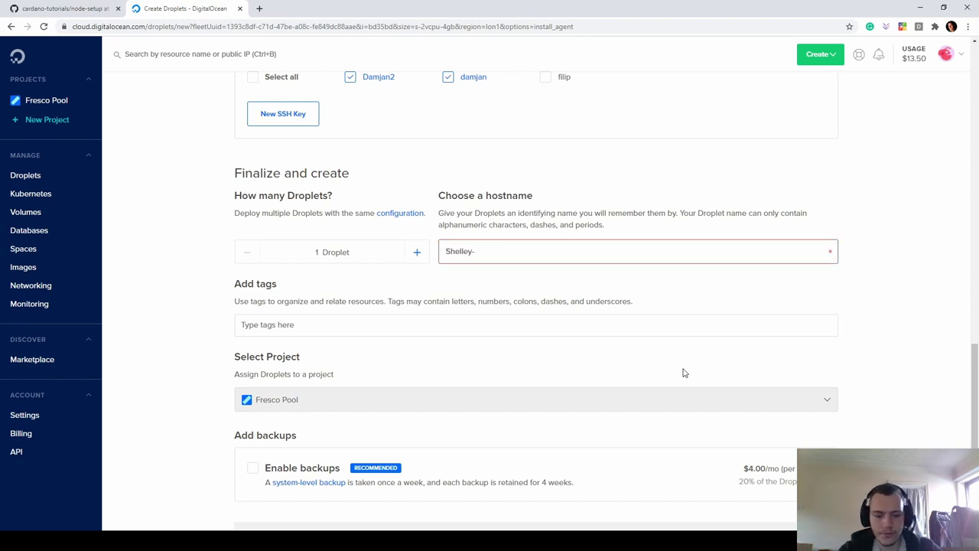
key("BackSpace")
key("BackSpace")
key("BackSpace")
key("BackSpace")
key("BackSpace")
key("BackSpace")
key("BackSpace")
key("BackSpace")
type("sh")
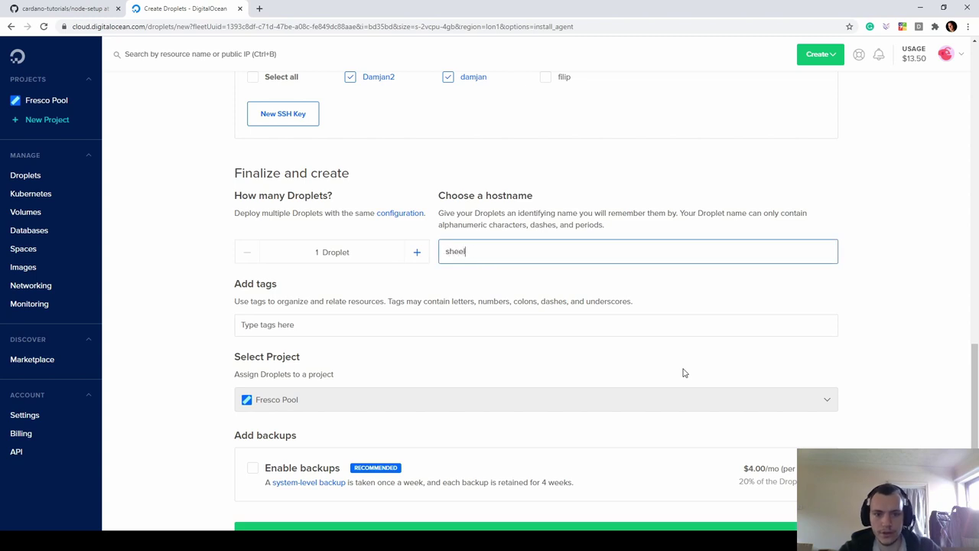
type("elley-testnet")
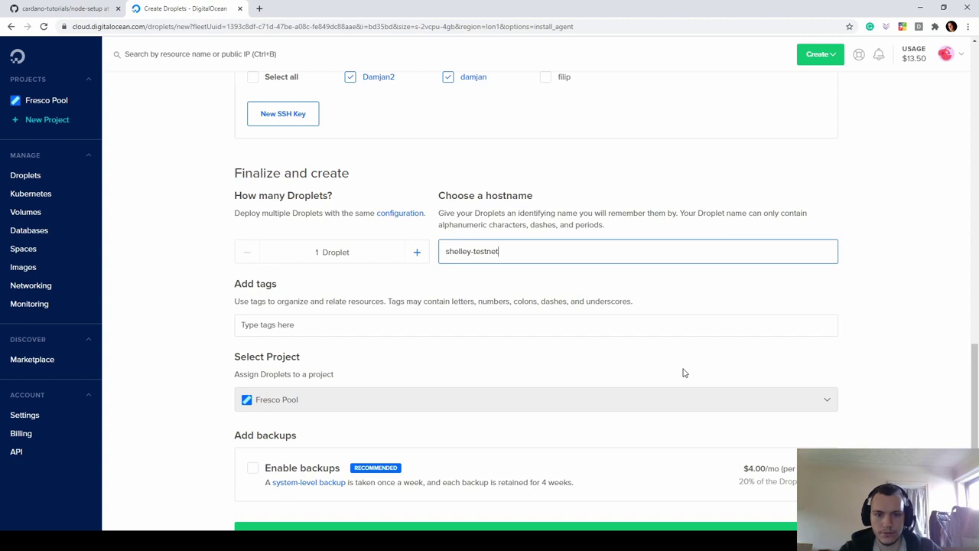
type("-pool")
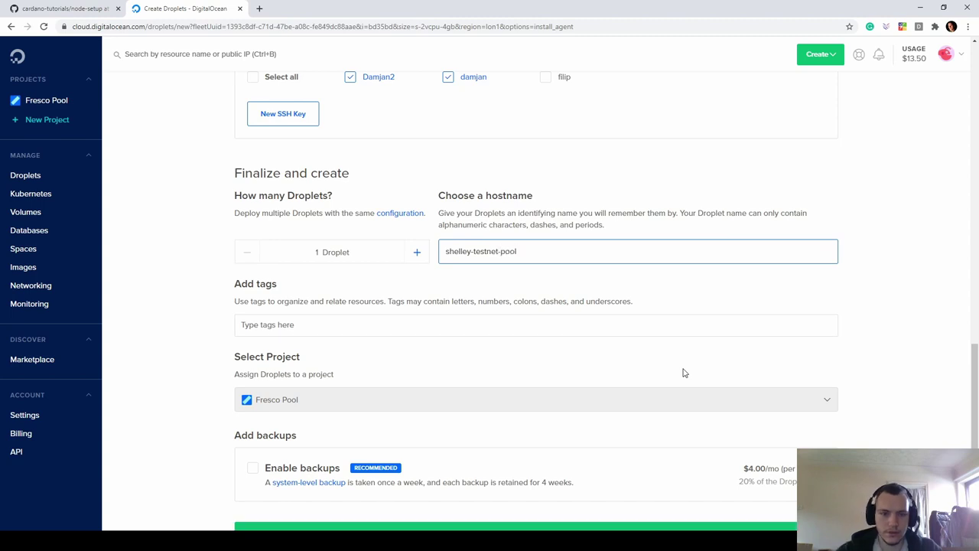
- Create the Droplet in the Fresco Pool project without tags or backups
left_click(833, 314)
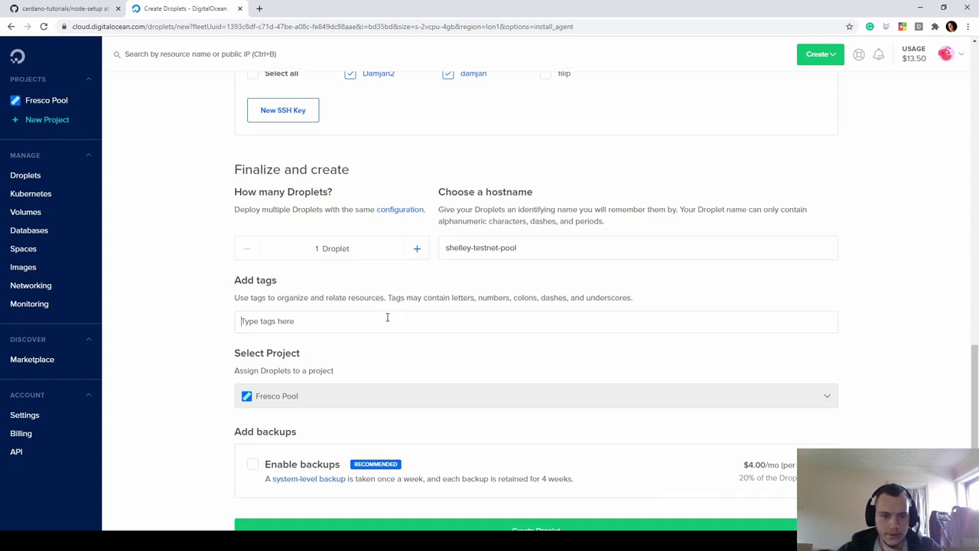
scroll(405, 322, "down", 1)
scroll(426, 322, "down", 2)
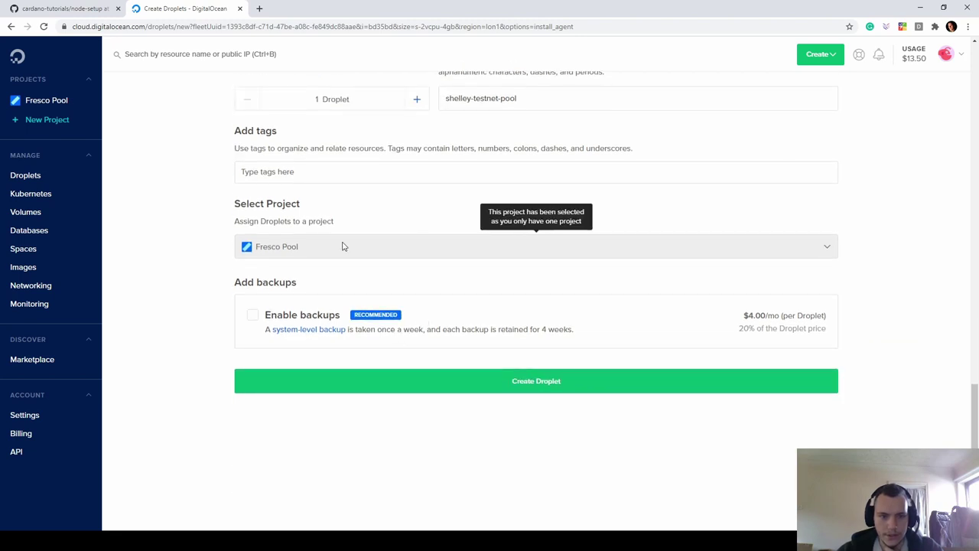
left_click(558, 391)
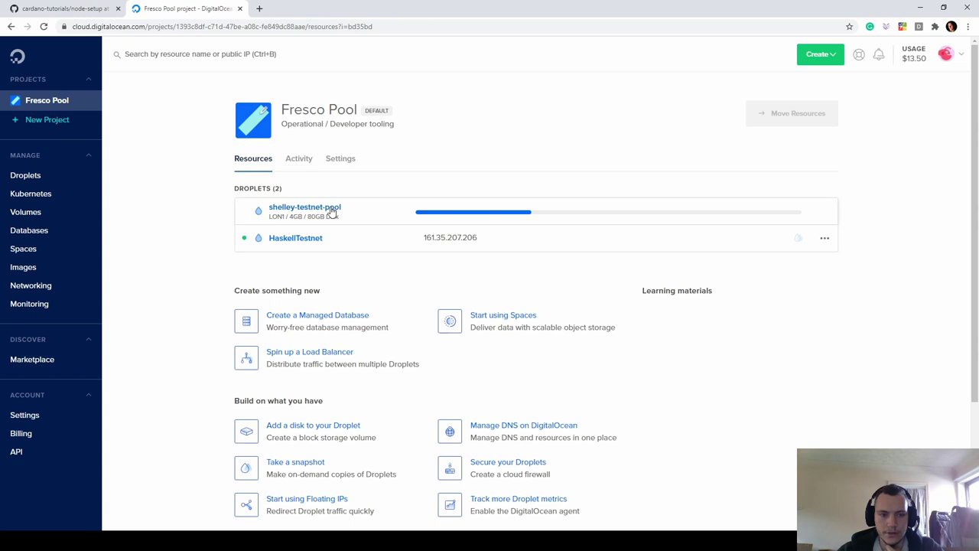
- Copy the IPv4 address of the shelley-testnet-pool Droplet and enter it as the host name in PuTTY
left_click(331, 209)
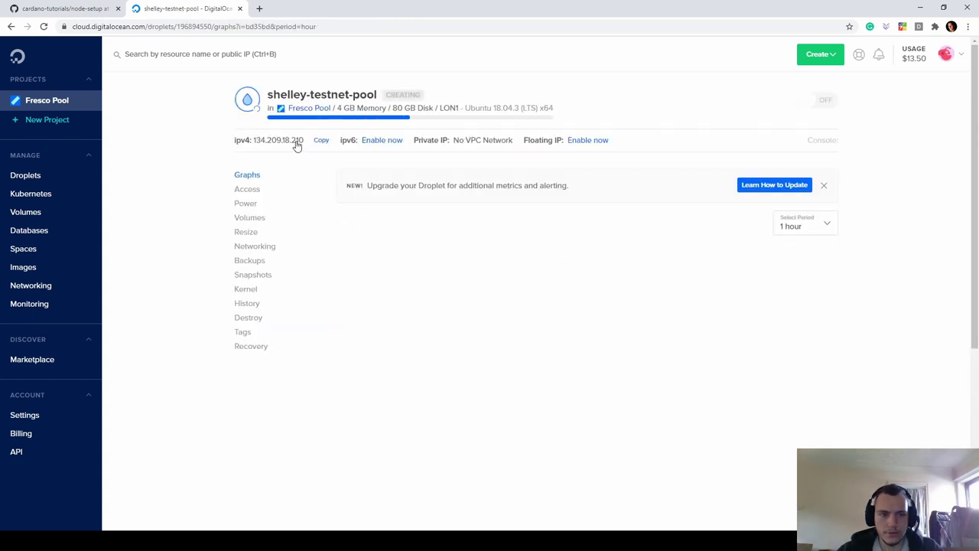
left_click(322, 142)
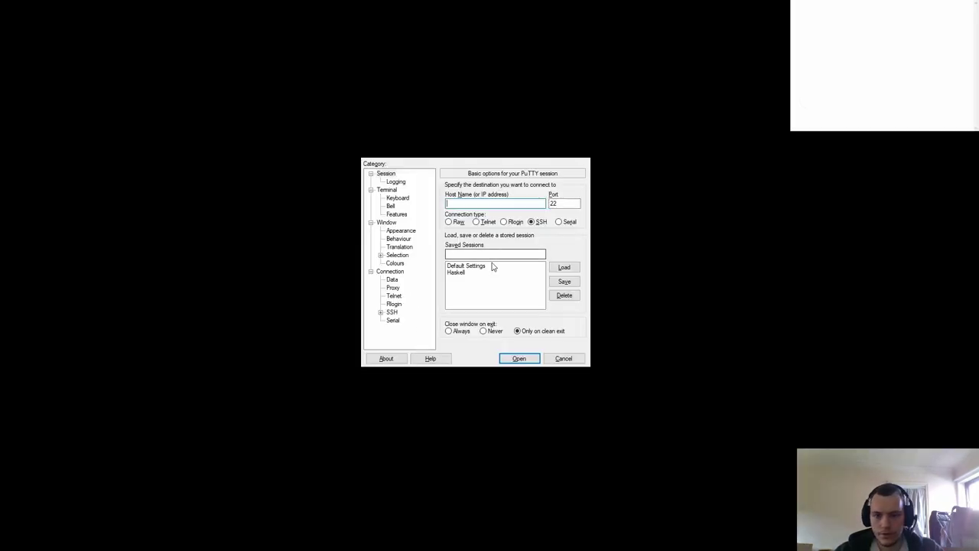
left_click(489, 203)
key("ctrl+v")
key("Tab")
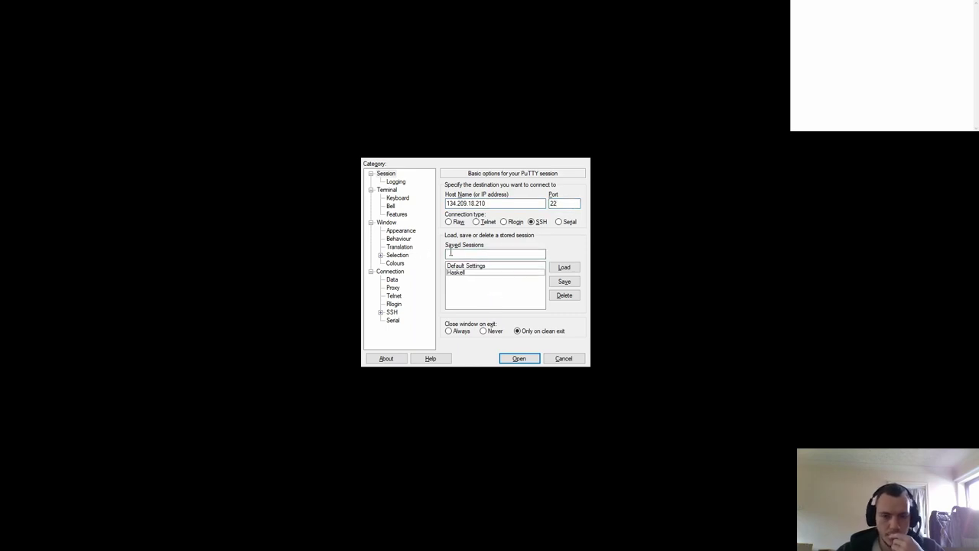
- Save the connection settings as a session named Shelley-testnet and open the connection
left_click(523, 254)
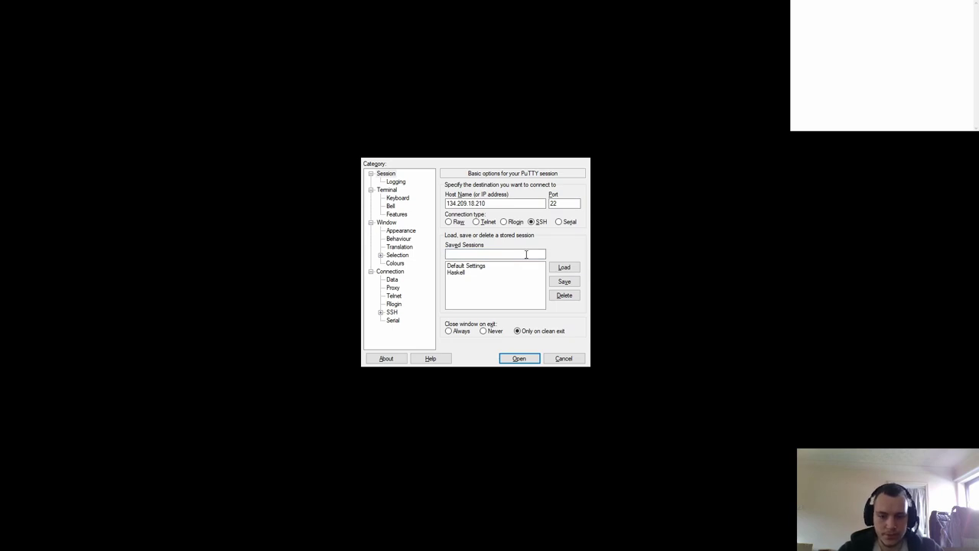
type("Shelley-testnet")
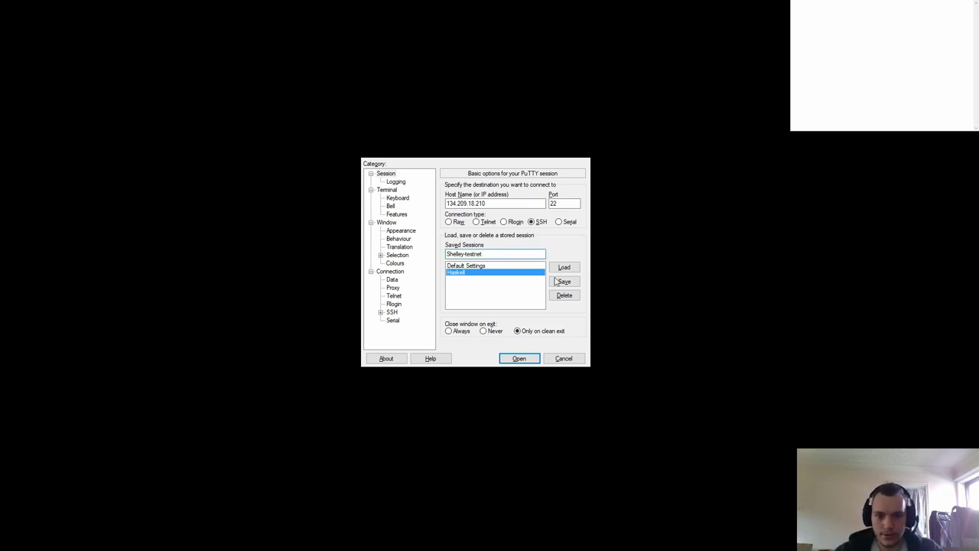
left_click(556, 282)
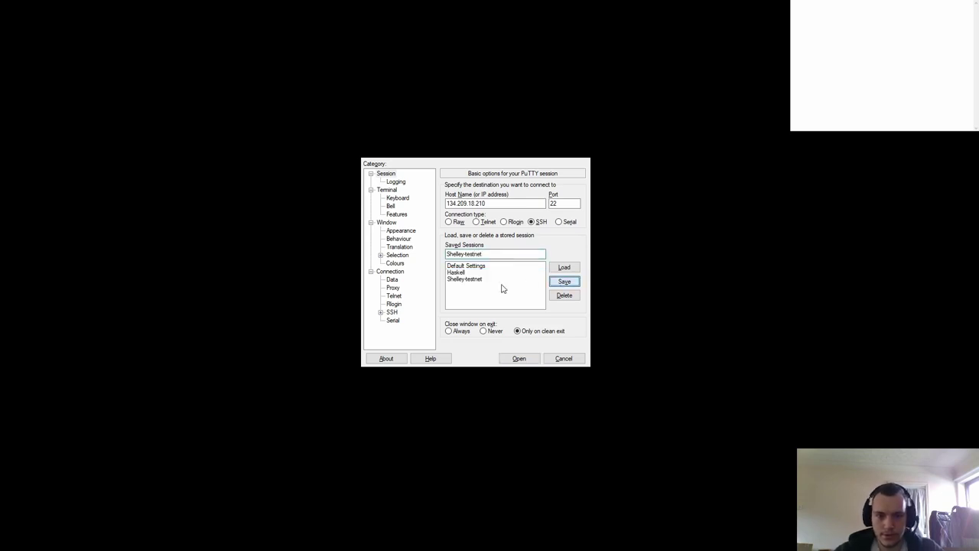
left_click(480, 280)
left_click(519, 359)
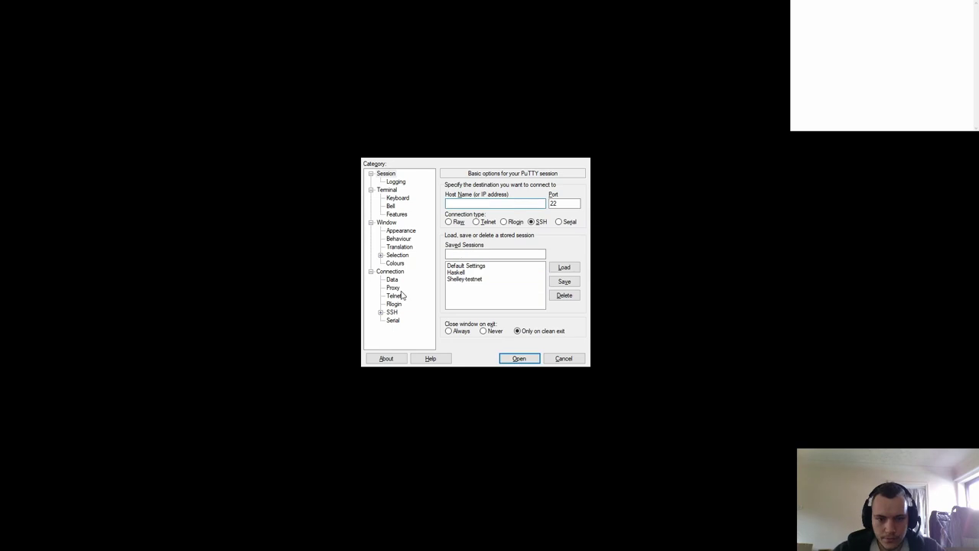
- Choose public.ppk from the .ssh folder as the private key file for SSH authentication
left_click(391, 312)
left_click(381, 312)
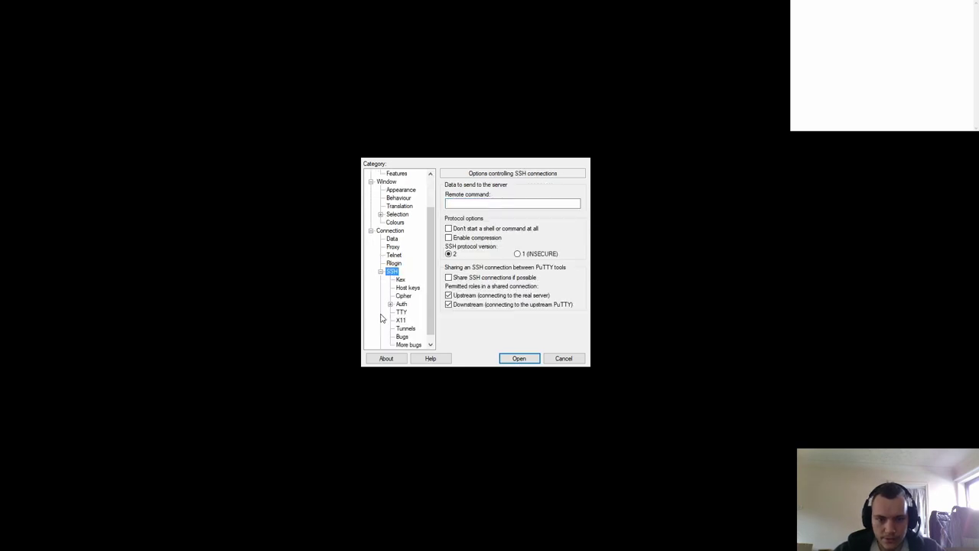
scroll(431, 303, "down", 1)
left_click(401, 295)
left_click(528, 290)
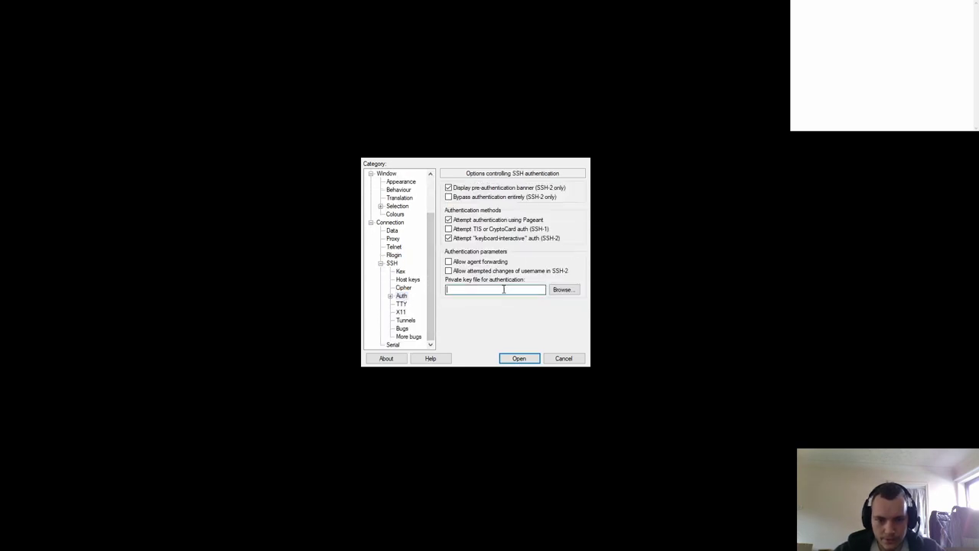
left_click(559, 291)
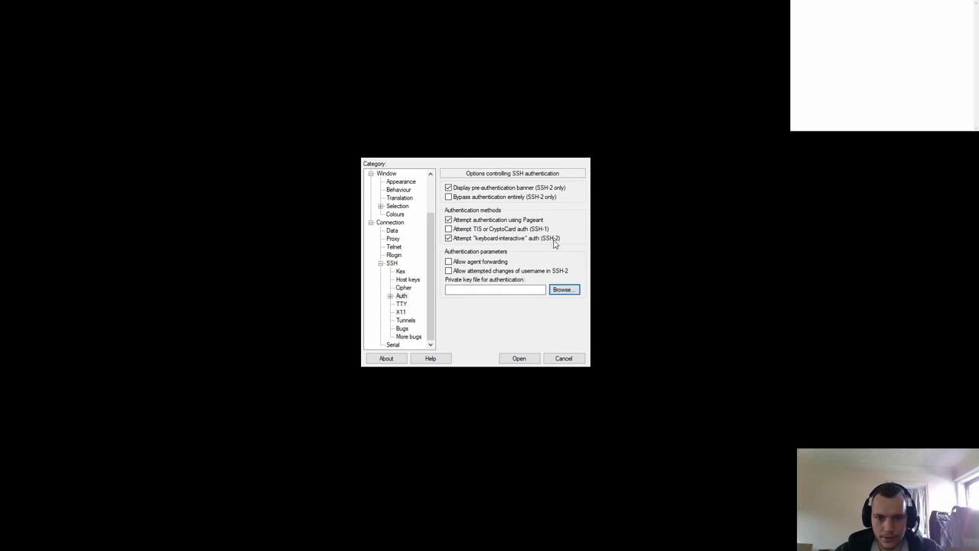
key("Return")
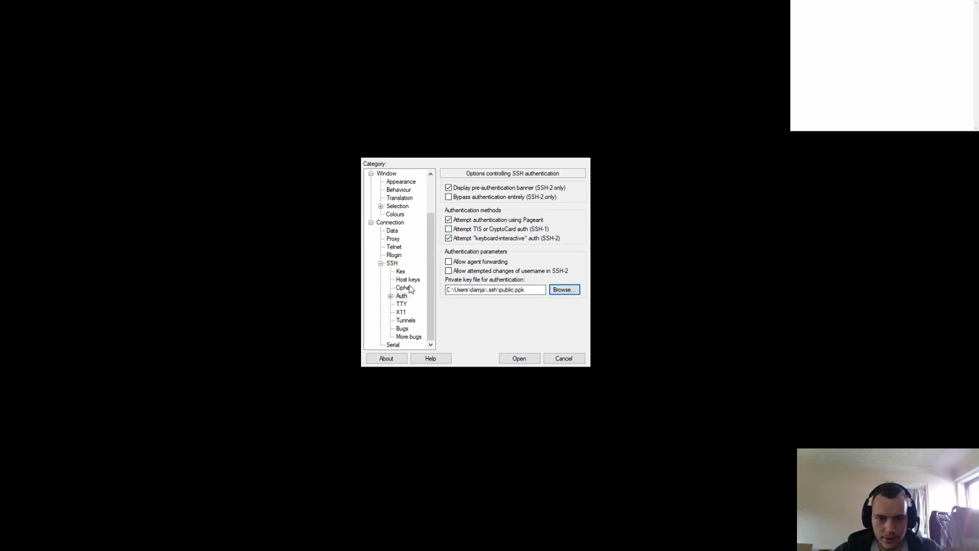
- Set the connection's auto-login username to root
left_click(404, 288)
left_click(393, 239)
left_click(391, 230)
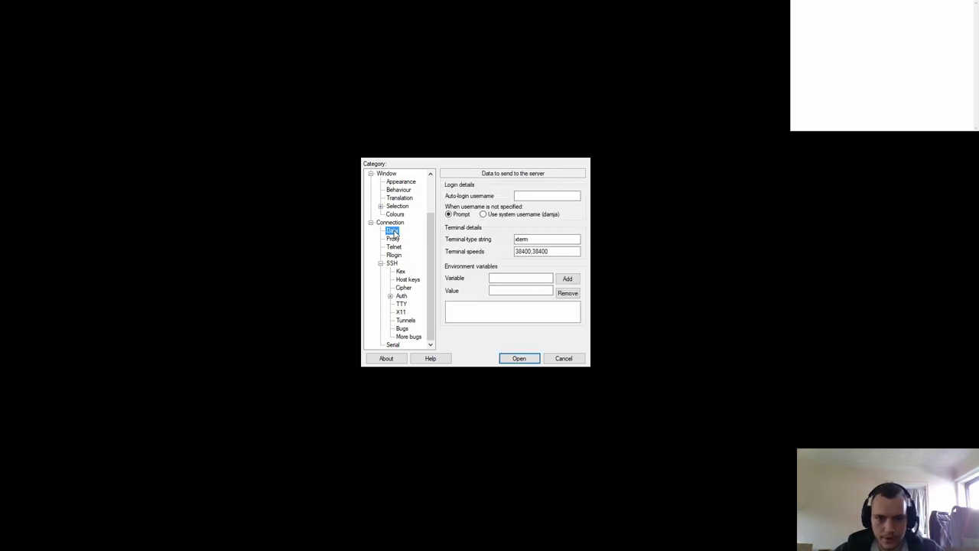
left_click(393, 240)
left_click(395, 248)
left_click(396, 256)
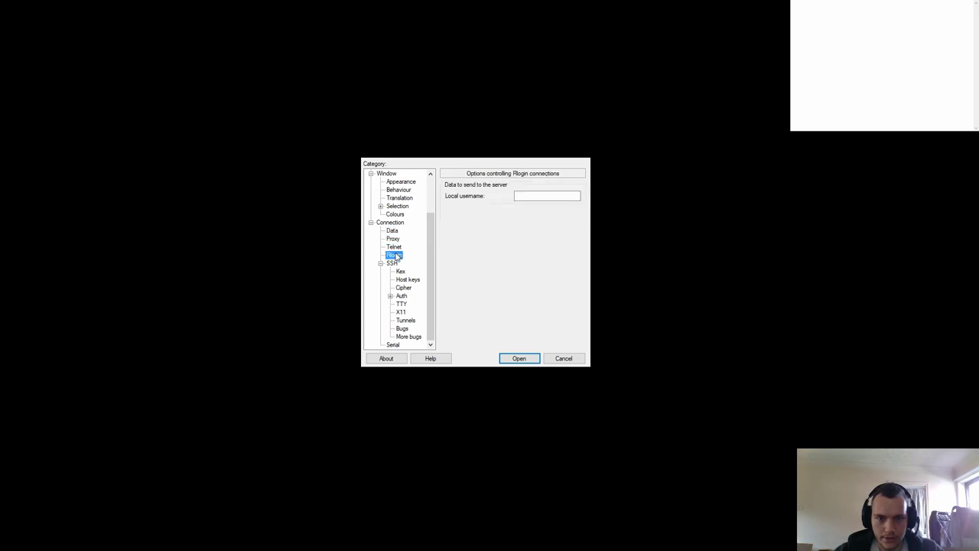
left_click(392, 263)
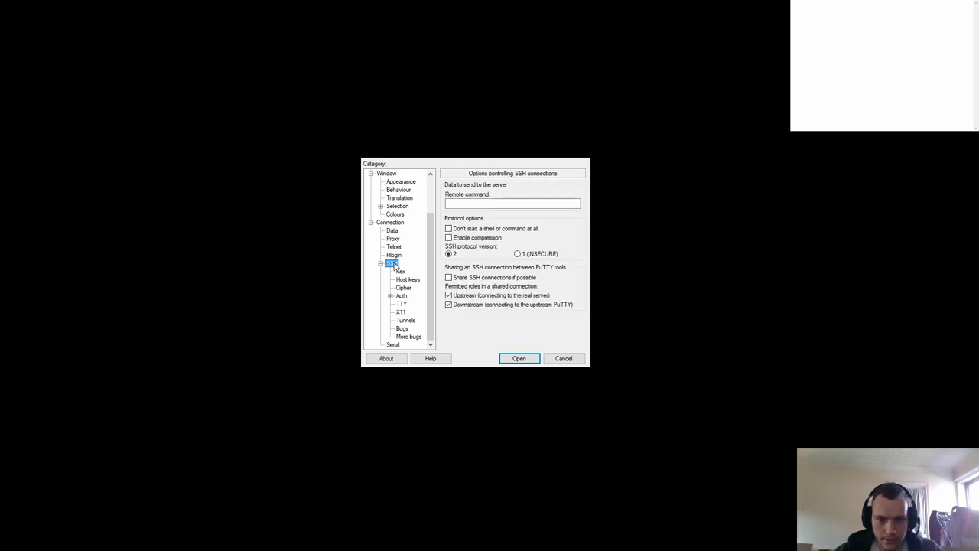
scroll(396, 216, "up", 2)
left_click(393, 279)
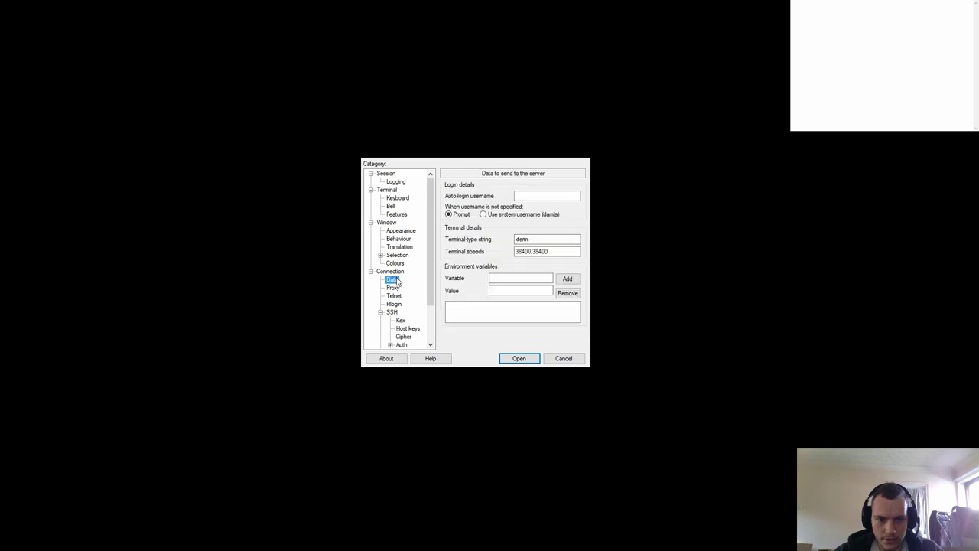
left_click(527, 198)
type("root")
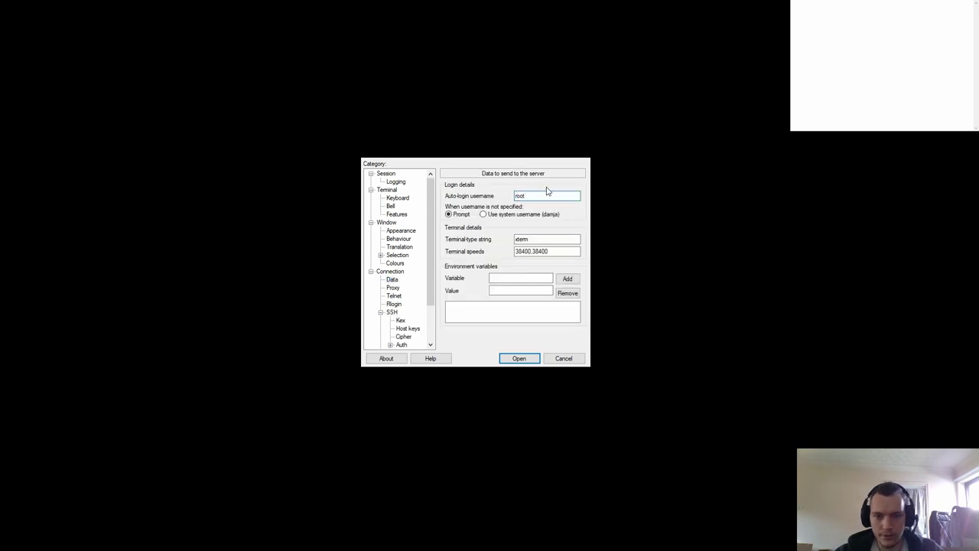
left_click(517, 361)
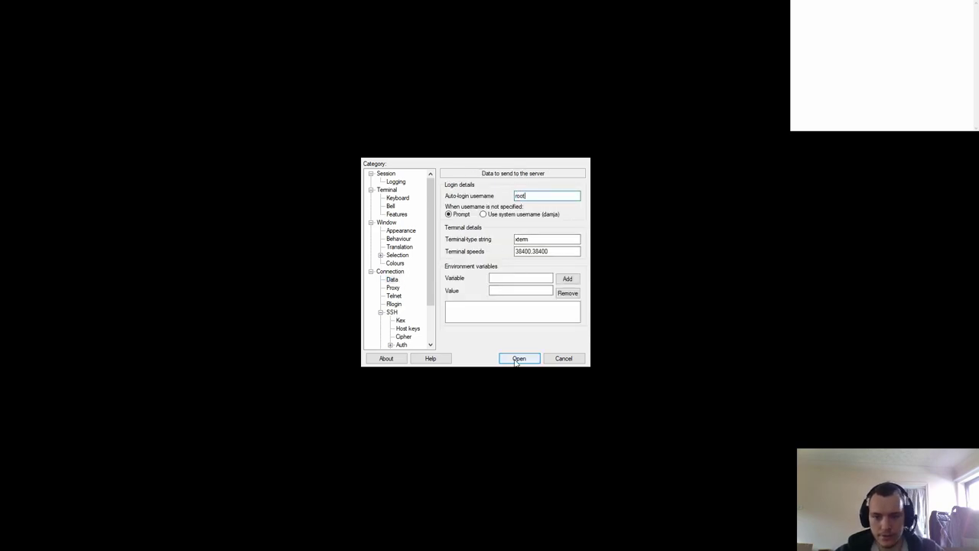
- Save the current settings to the existing Shelley-testnet session and try to open the connection
left_click(387, 174)
left_click(464, 279)
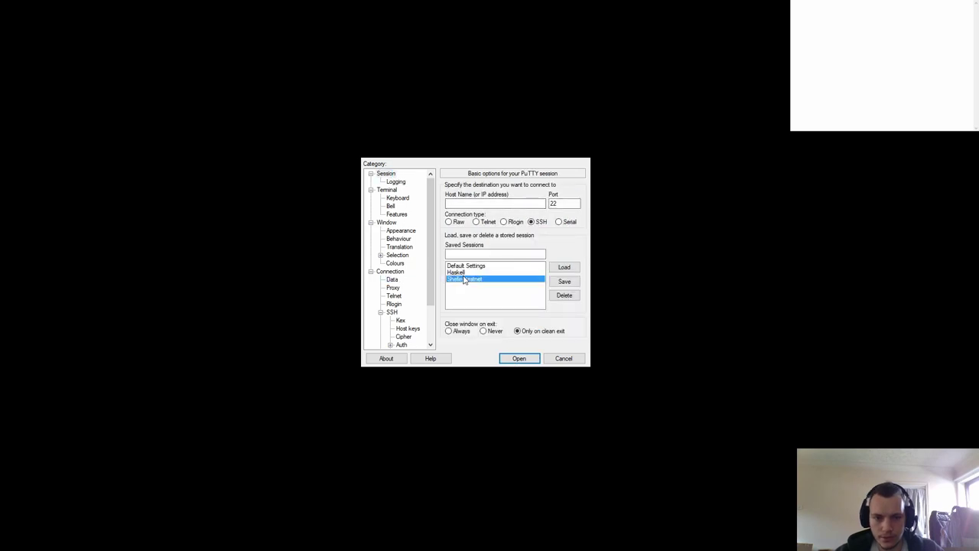
left_click(564, 283)
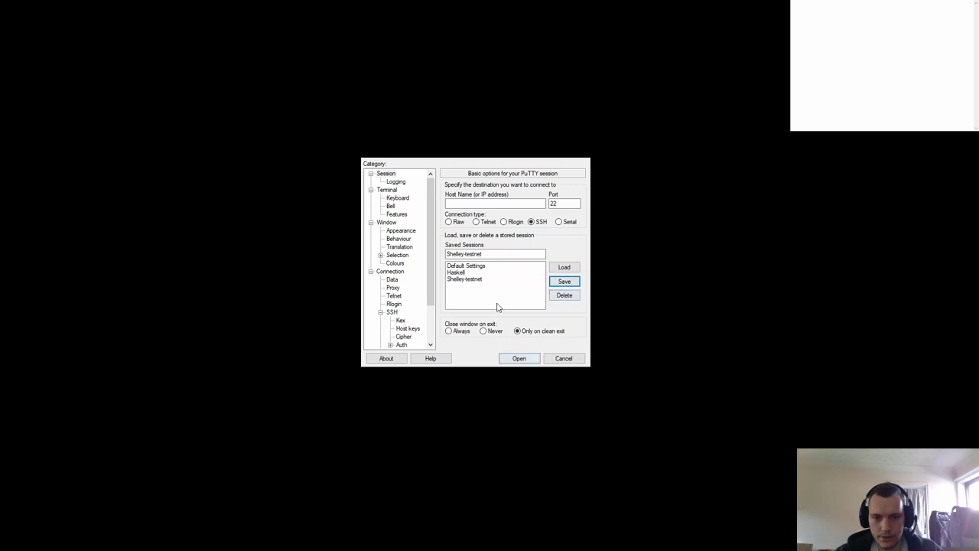
left_click(518, 358)
left_click(479, 279)
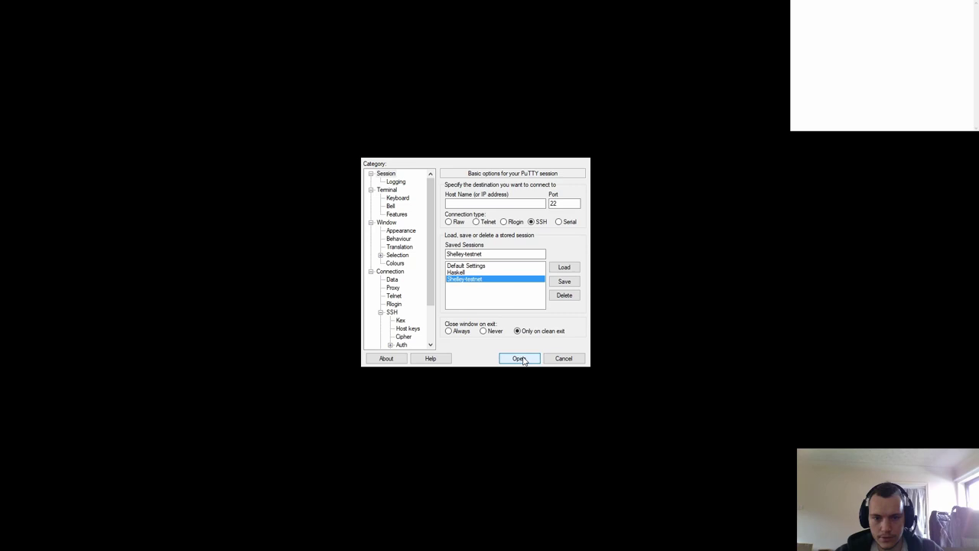
- Enter 134.209.18.210 as the host name, save it to the Shelley-testnet session and open the SSH connection
left_click(509, 203)
type("134.209.18.210")
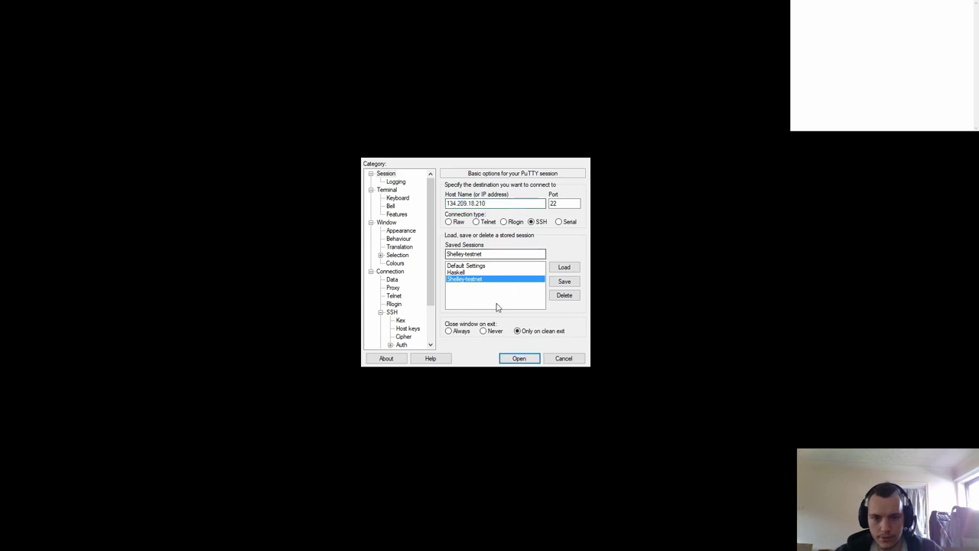
left_click(564, 281)
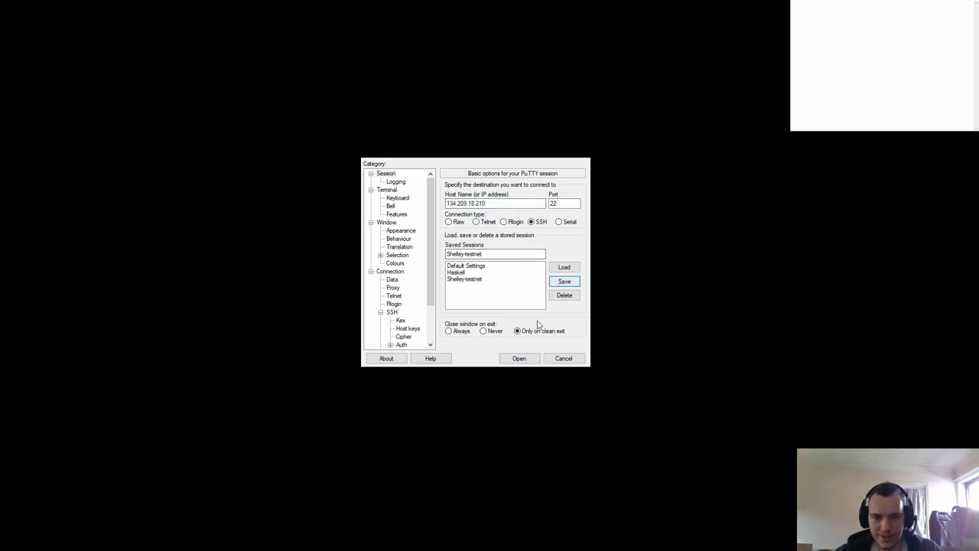
left_click(519, 358)
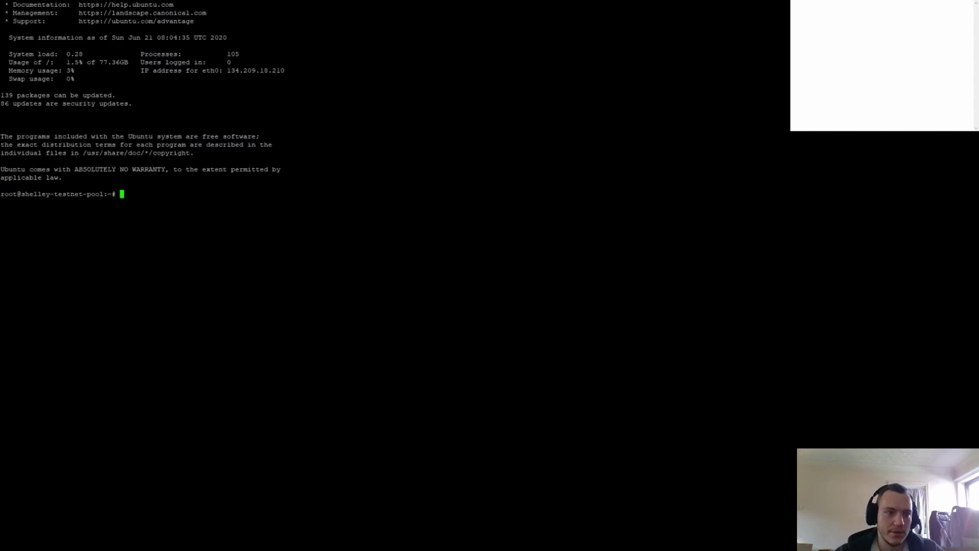
- Refresh the server's package lists with sudo apt-get update
scroll(143, 117, "up", 2)
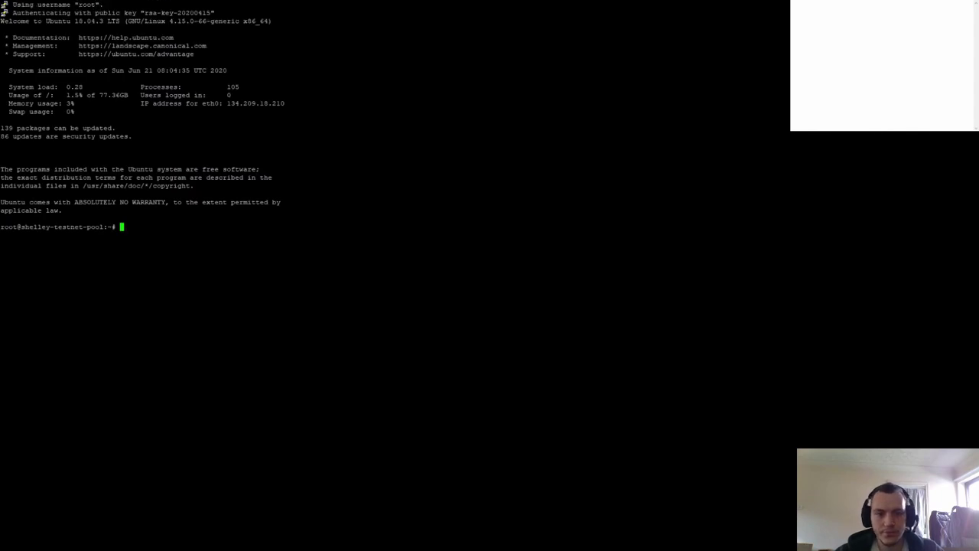
type("sudo")
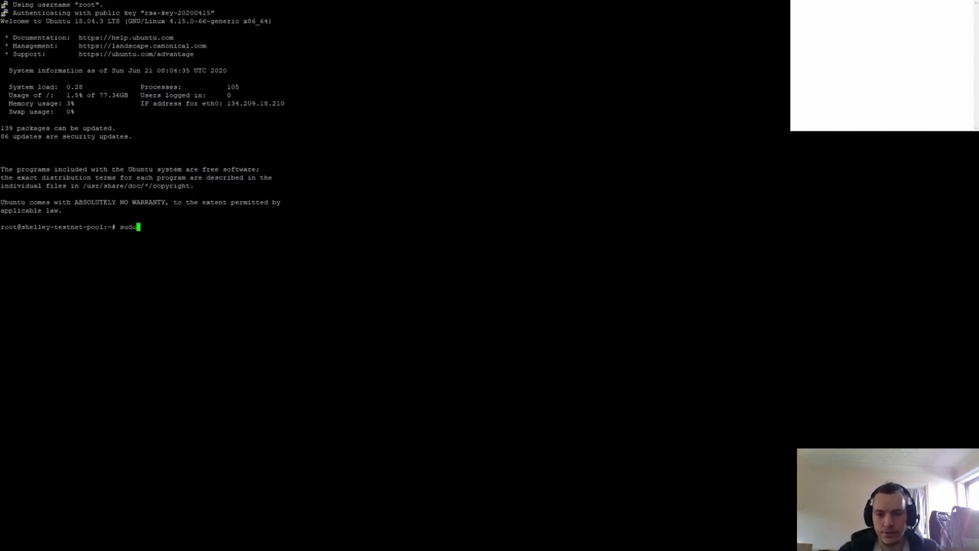
type(" apt-get update")
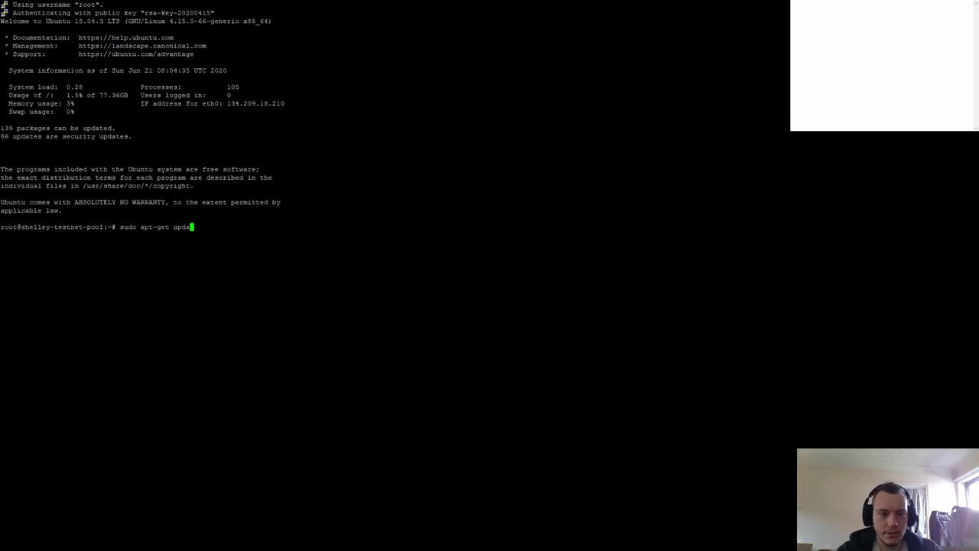
key("Return")
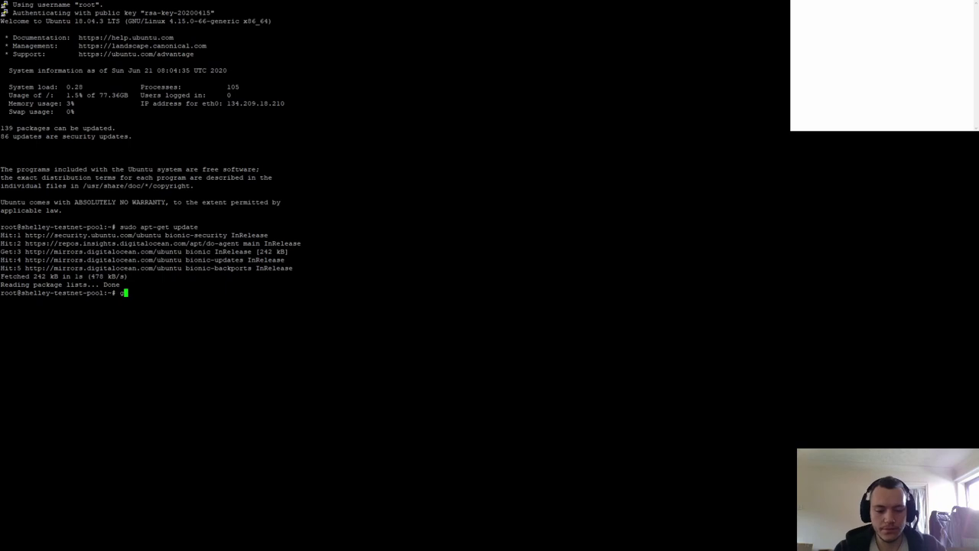
- Upgrade the server's installed packages with sudo apt-get upgrade and agree to continue
type("sudo apt")
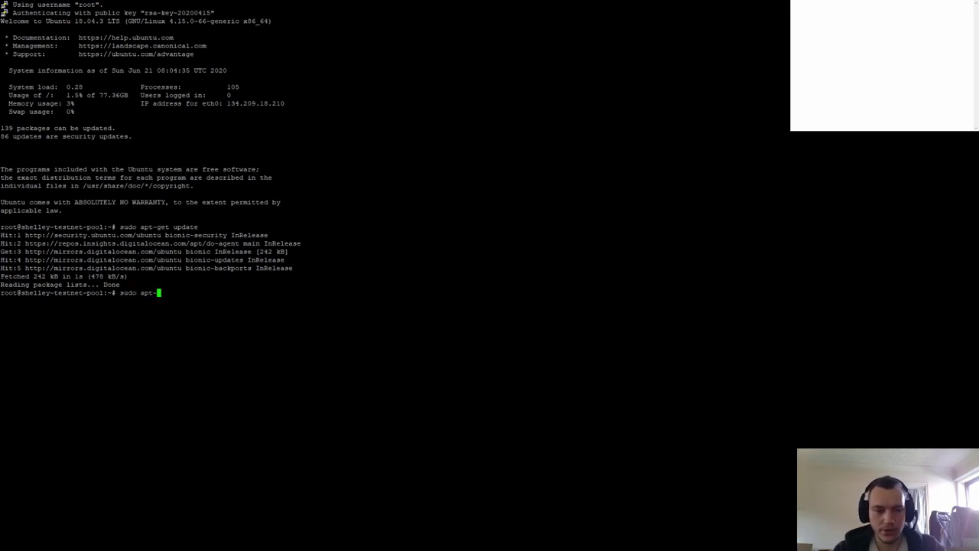
type("-get upgrade")
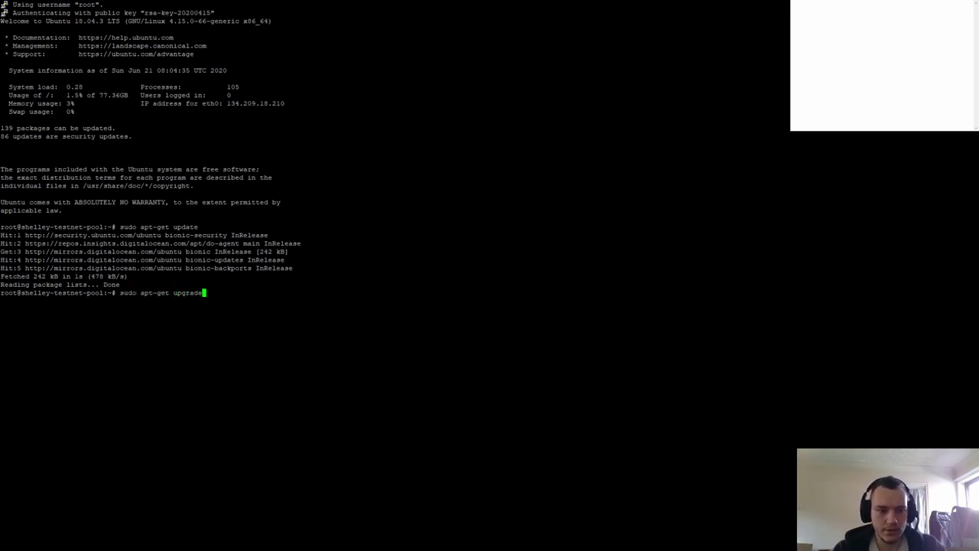
key("Return")
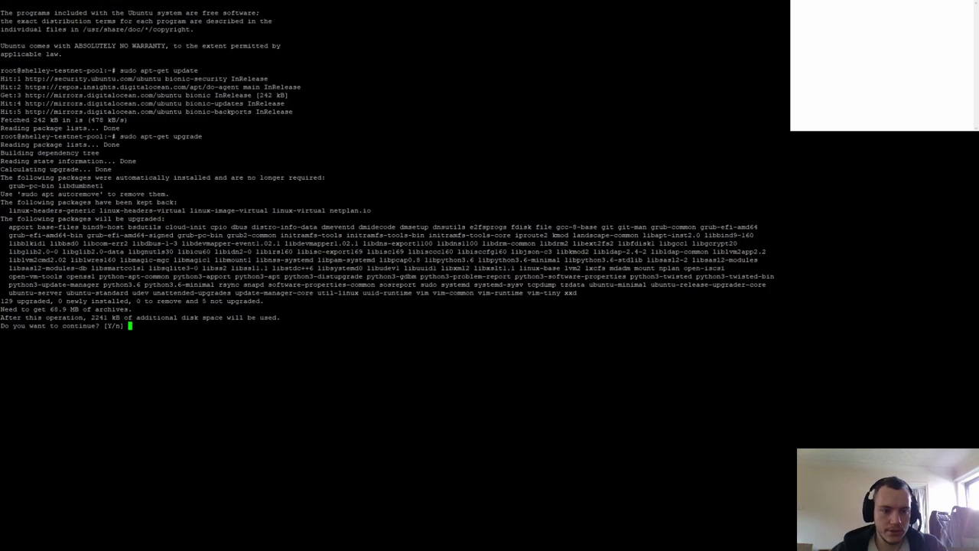
type("y")
key("Return")
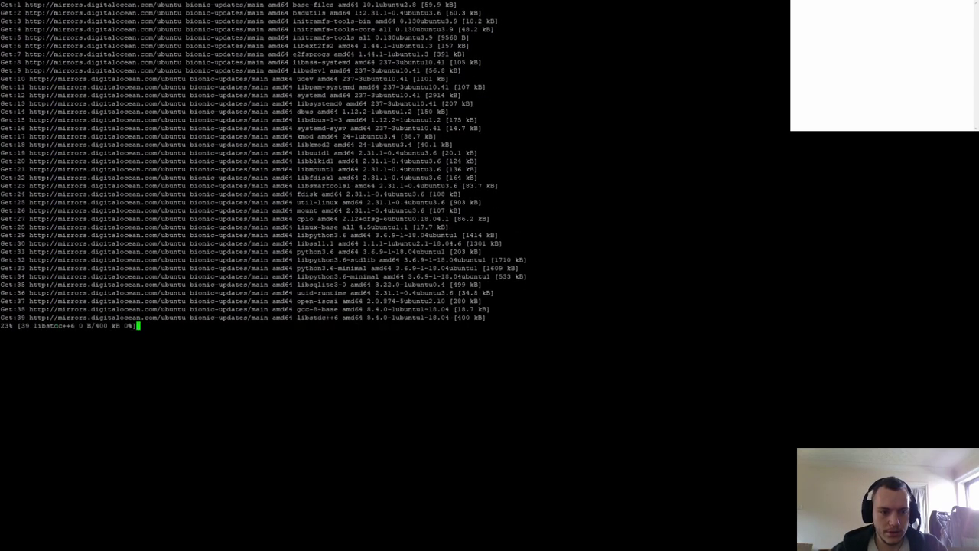